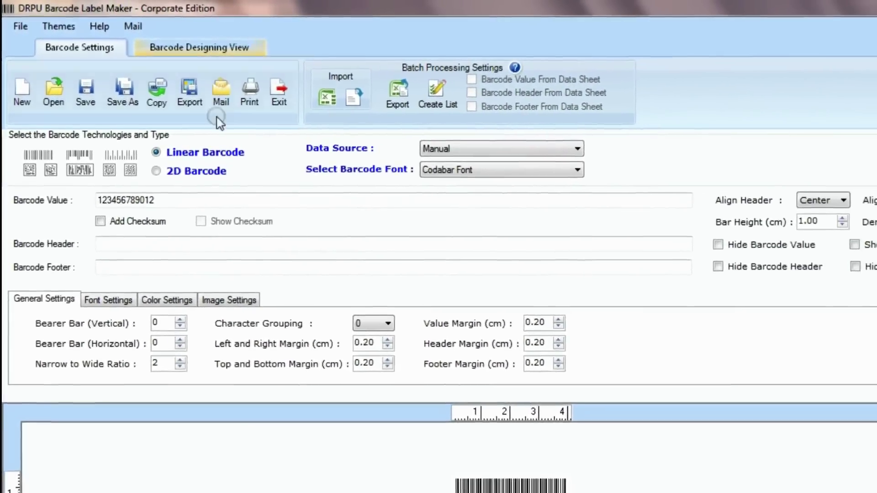
left_click(456, 166)
left_click(592, 238)
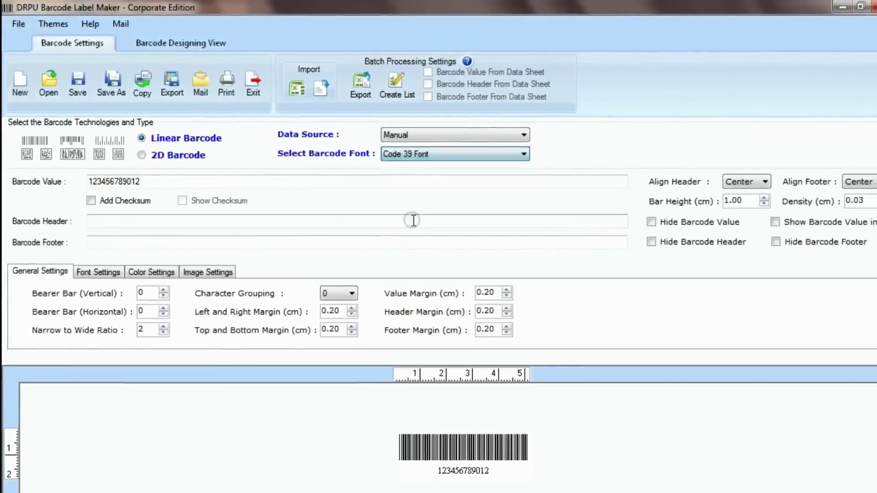
left_click_drag(166, 176, 23, 178)
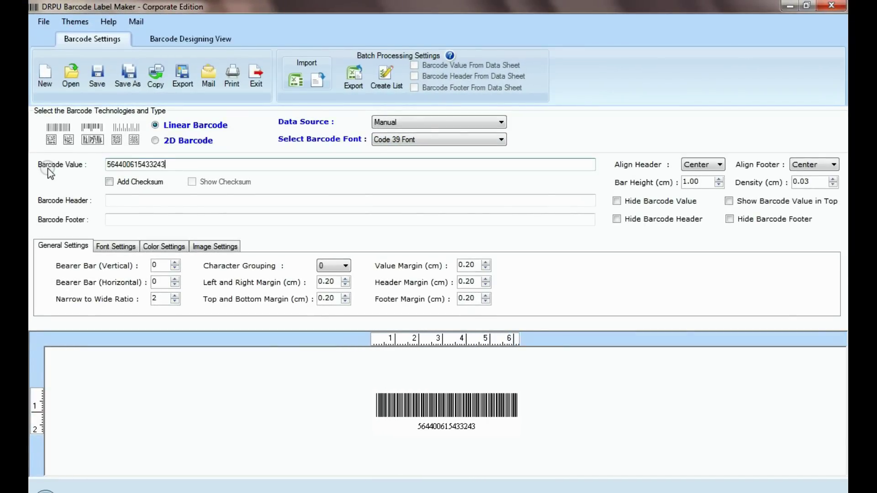
- Add header 'Code 39 Barcode Font' and footer 'Designed using DRPU Software', with bar height 1.30 and density 0.05
left_click(107, 215)
type("c")
key("BackSpace")
type("Code 39 Barcode Font")
key("Tab")
type("Designed using DRPU Software")
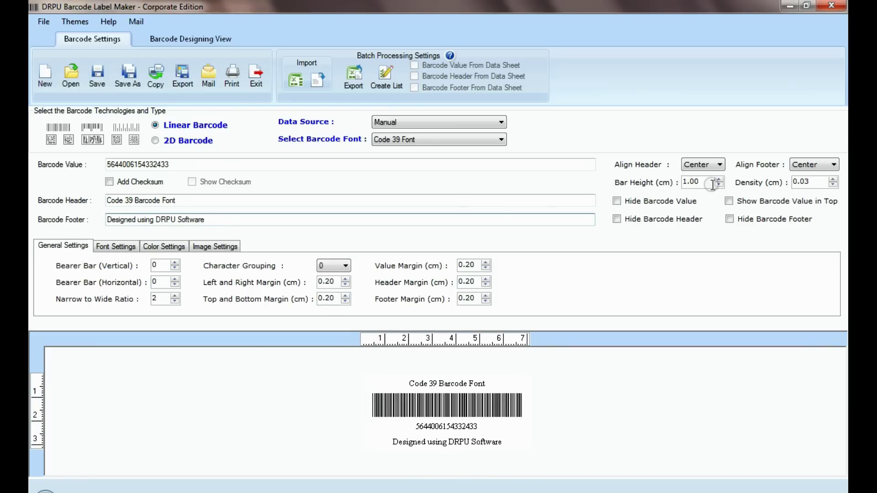
left_click(718, 180)
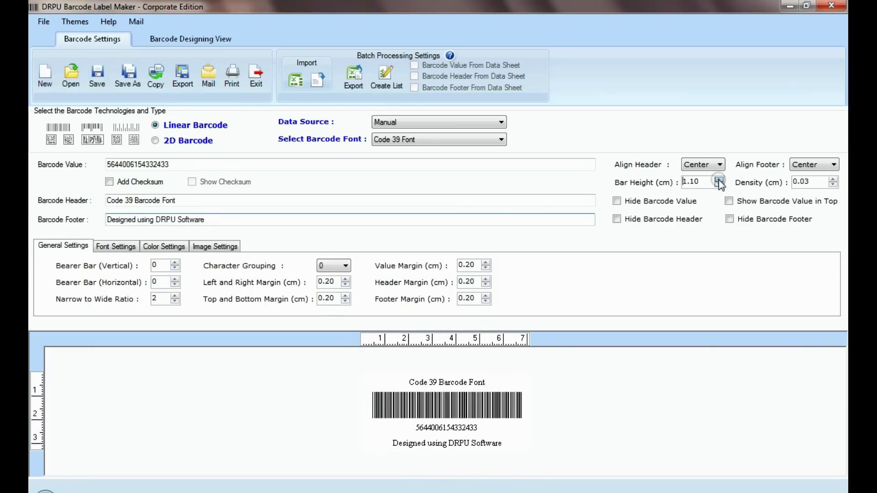
left_click(718, 180)
left_click(718, 180)
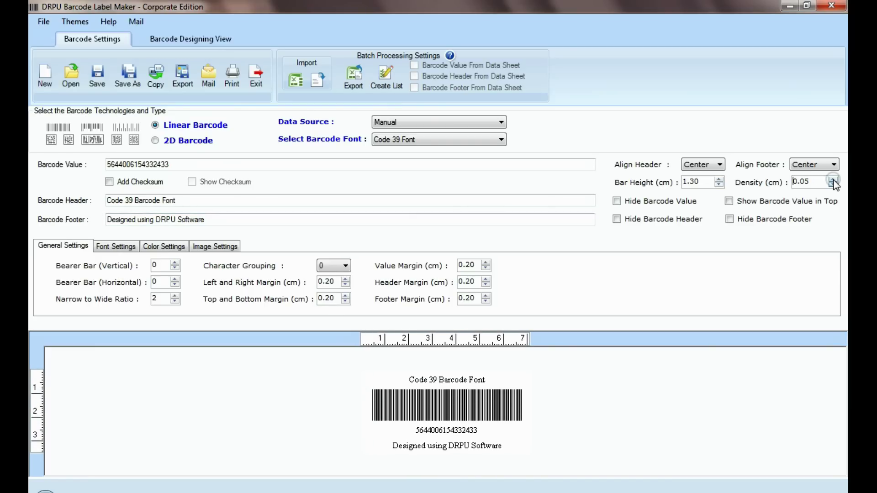
- Set the barcode header font to Microsoft Sans Serif Bold 14
left_click(130, 245)
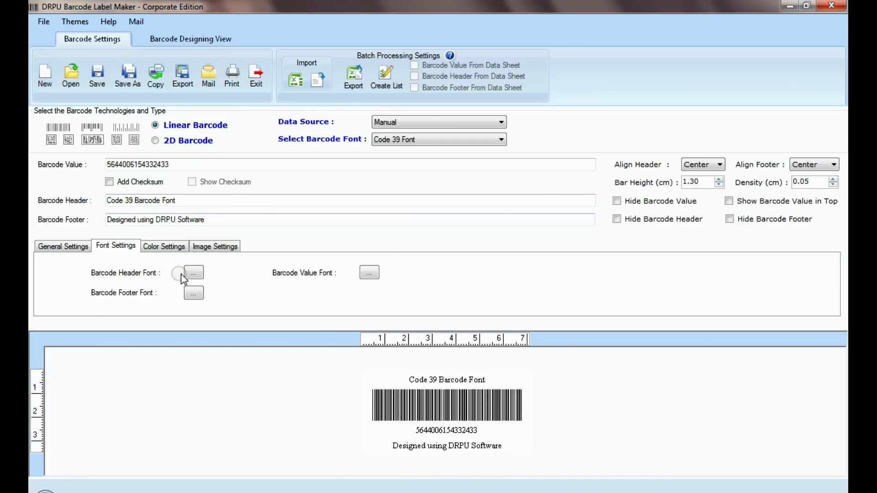
left_click(193, 272)
type("m")
left_click(348, 155)
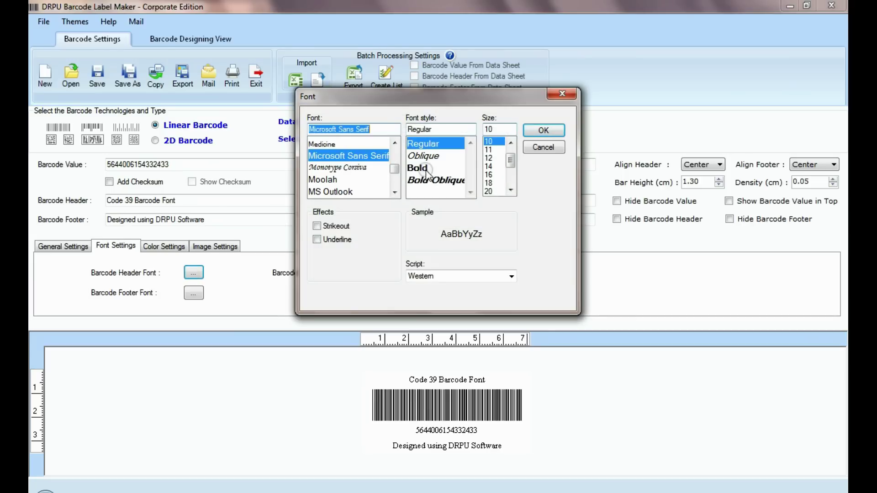
left_click(435, 168)
left_click(489, 167)
left_click(544, 131)
- Review the colour and image settings, leaving colours unchanged and orientation at 0°
left_click(161, 247)
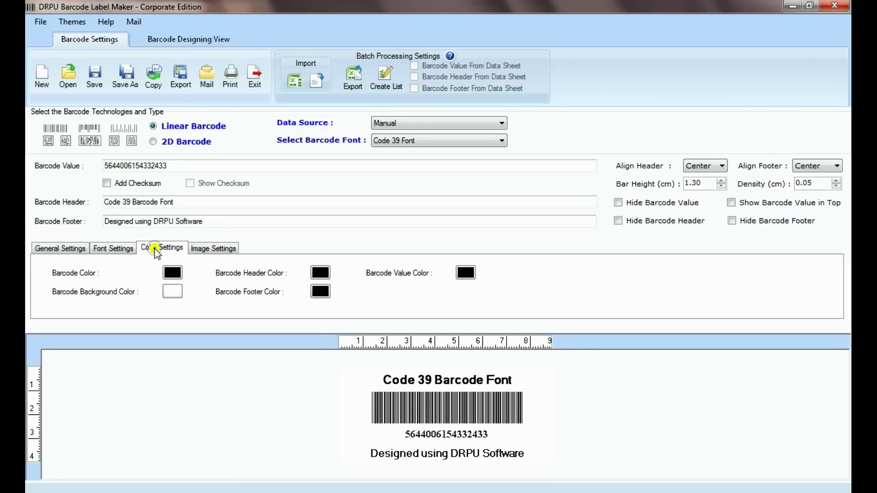
left_click(173, 273)
left_click(315, 291)
left_click(219, 249)
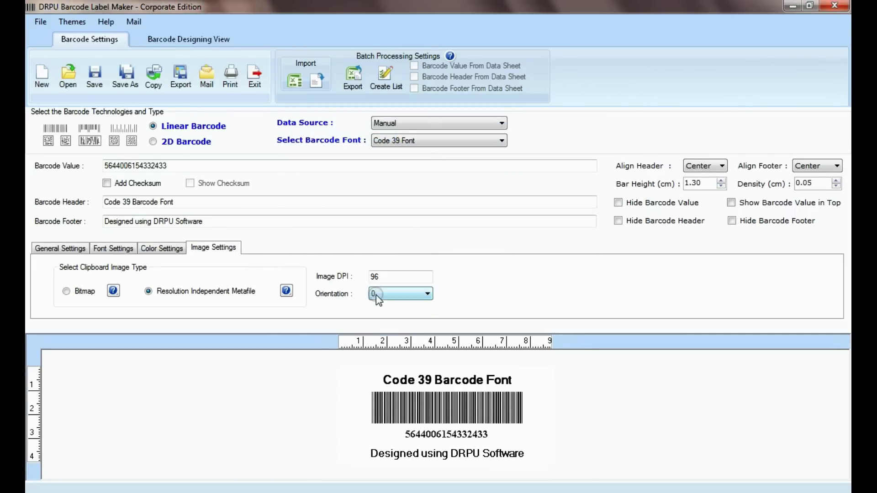
left_click(376, 295)
left_click(379, 312)
left_click(379, 294)
left_click(379, 303)
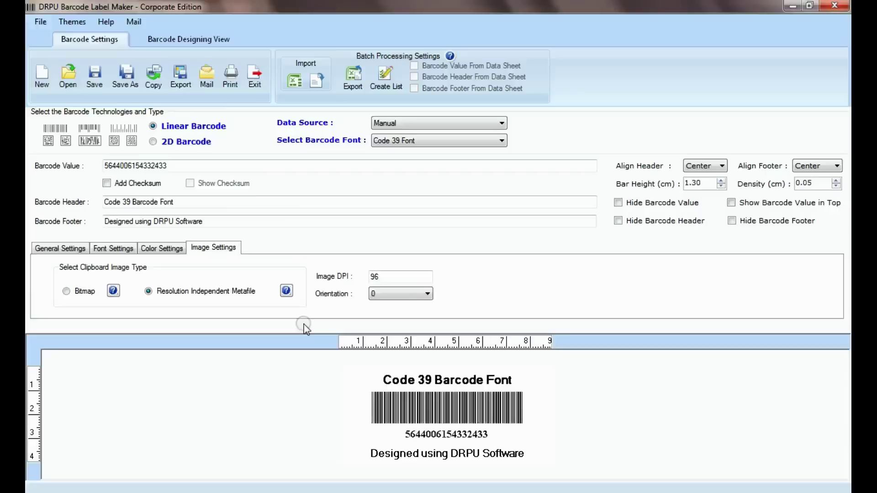
left_click(230, 84)
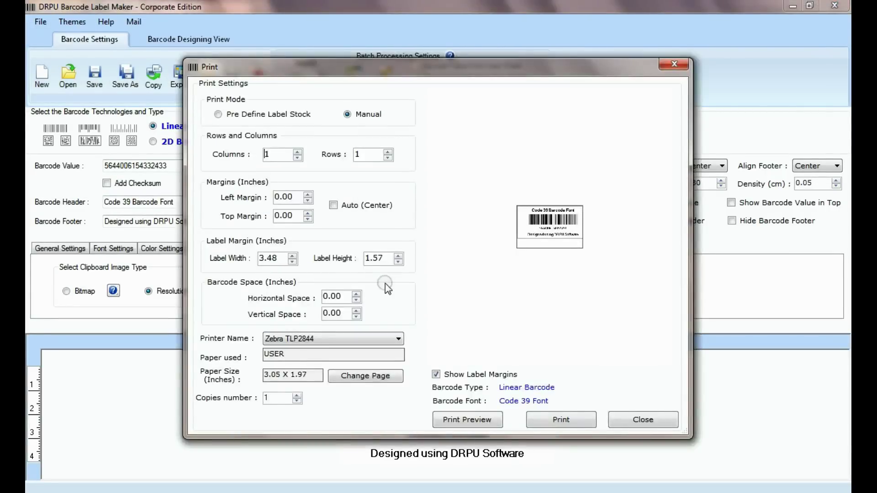
left_click(338, 211)
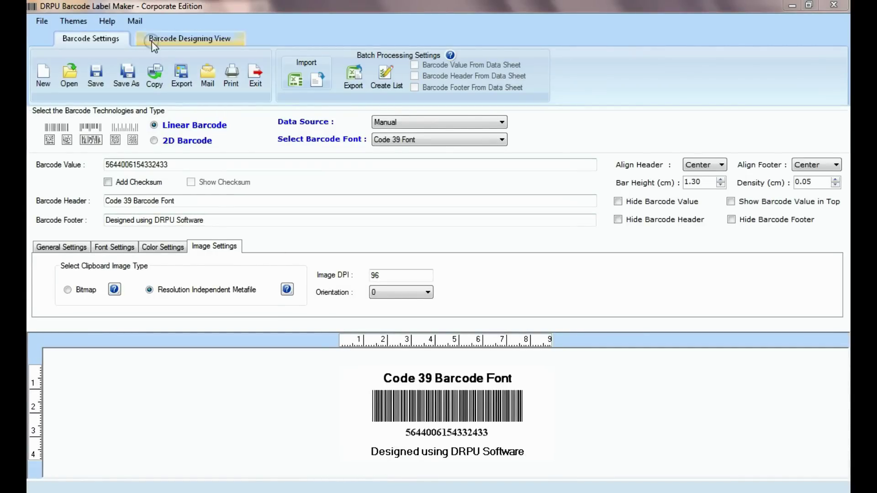
left_click(203, 42)
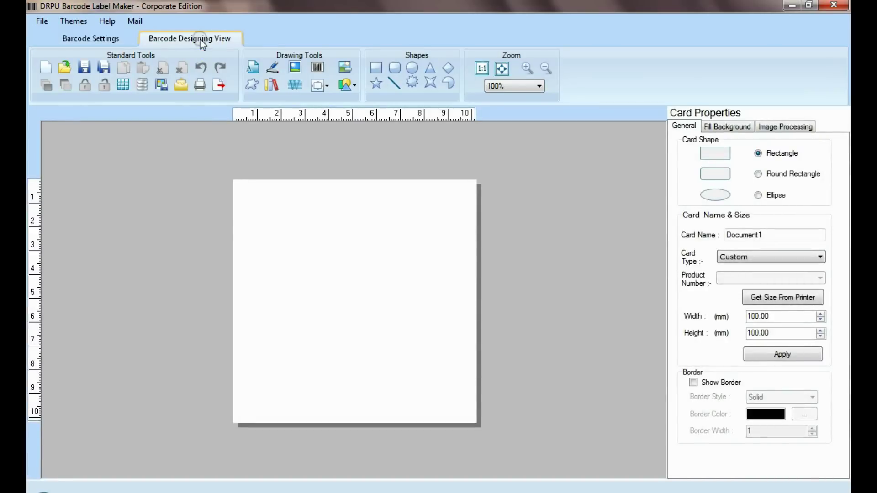
left_click(757, 174)
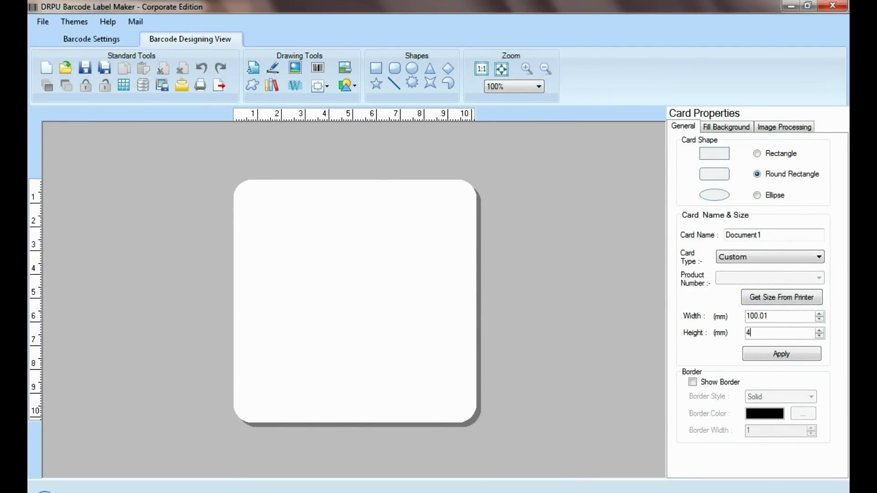
left_click(759, 351)
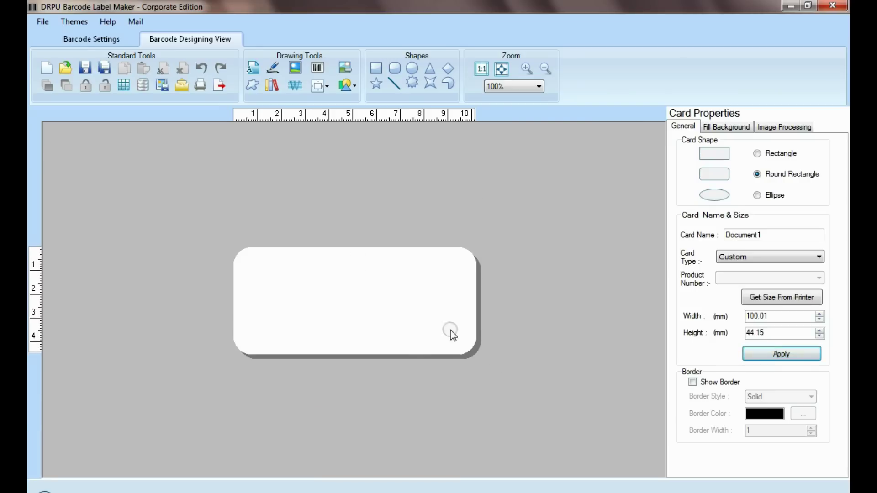
left_click(318, 67)
left_click(322, 283)
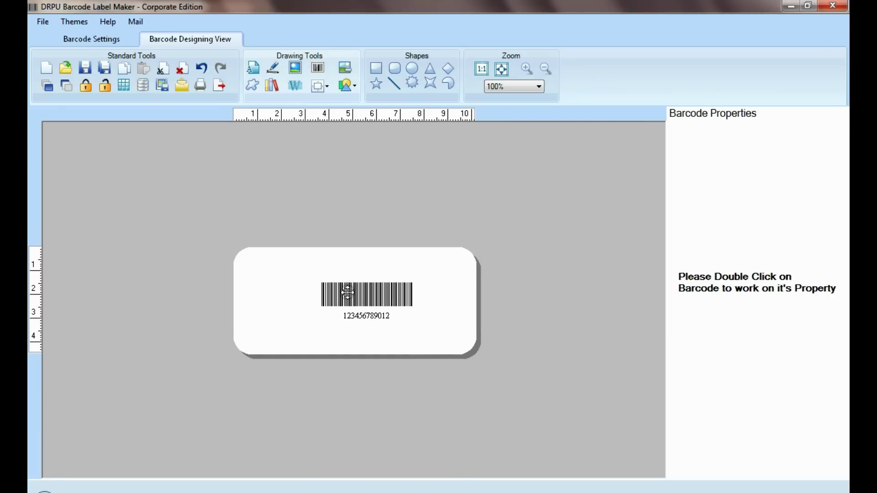
- Make the placed barcode a UPCA type rotated 90°
double_click(347, 293)
left_click(485, 74)
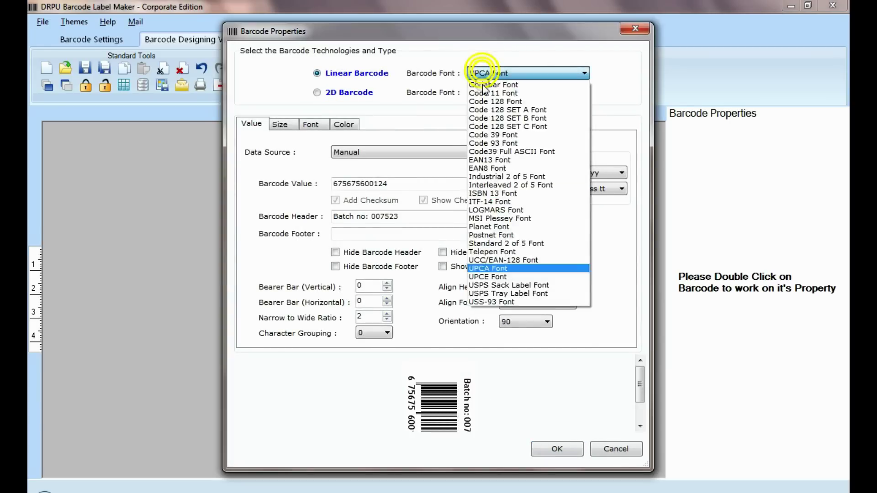
left_click(499, 269)
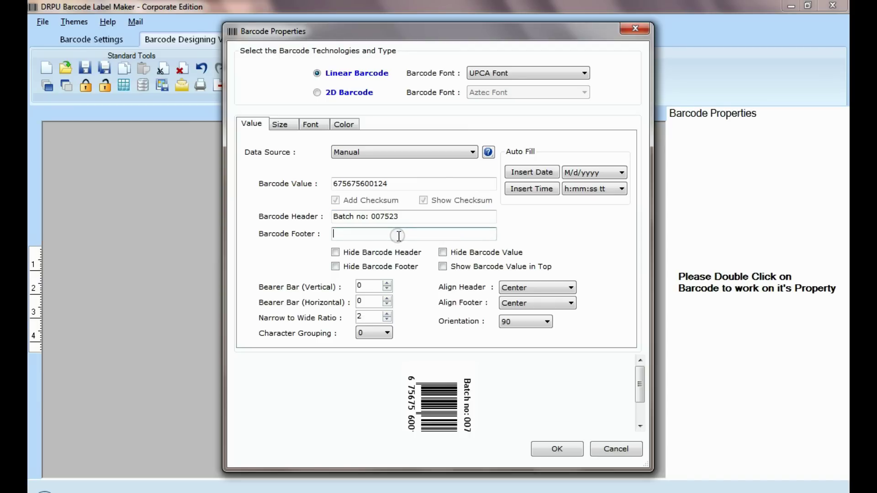
left_click(506, 323)
left_click(509, 340)
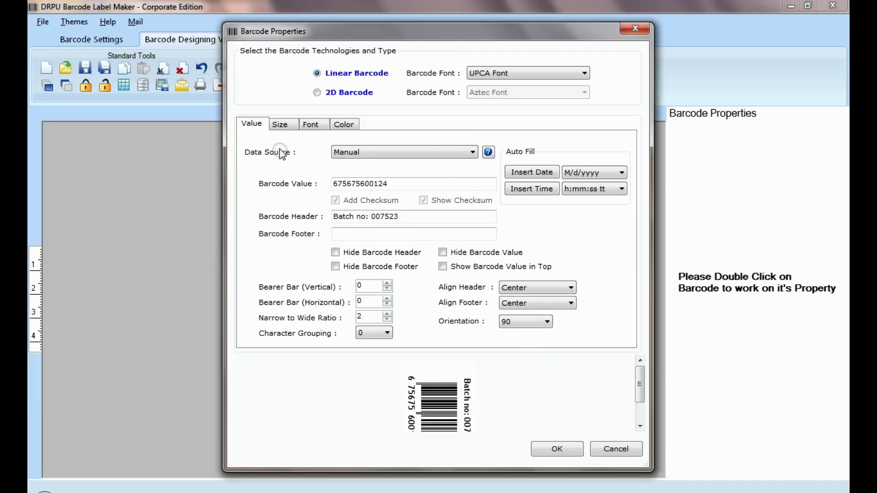
- Choose the header font and colour for the barcode and apply the properties
left_click(280, 126)
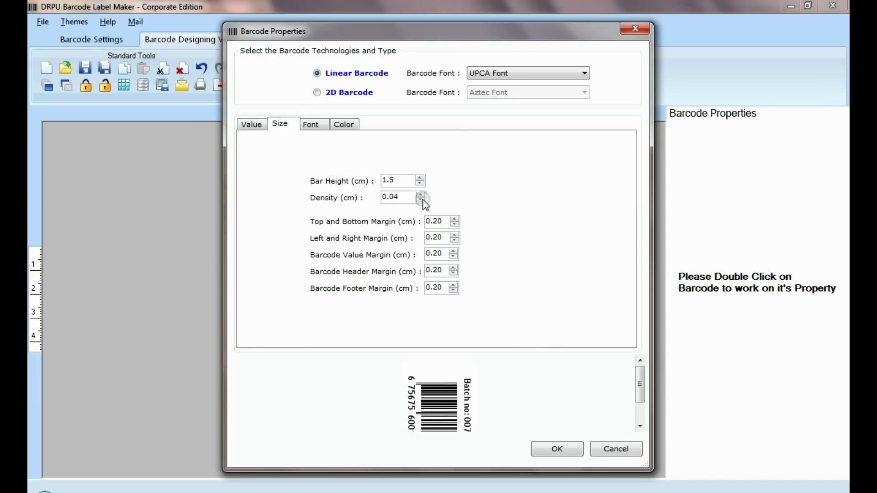
left_click(312, 126)
left_click(393, 211)
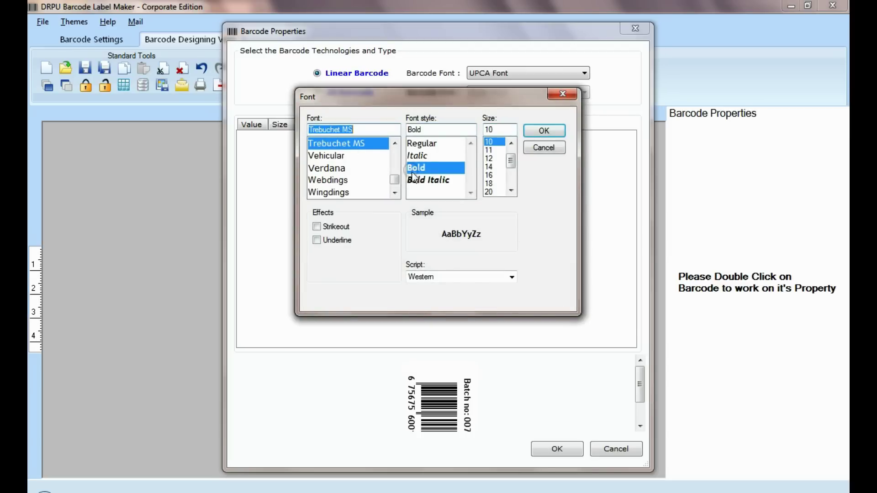
left_click(544, 130)
left_click(345, 126)
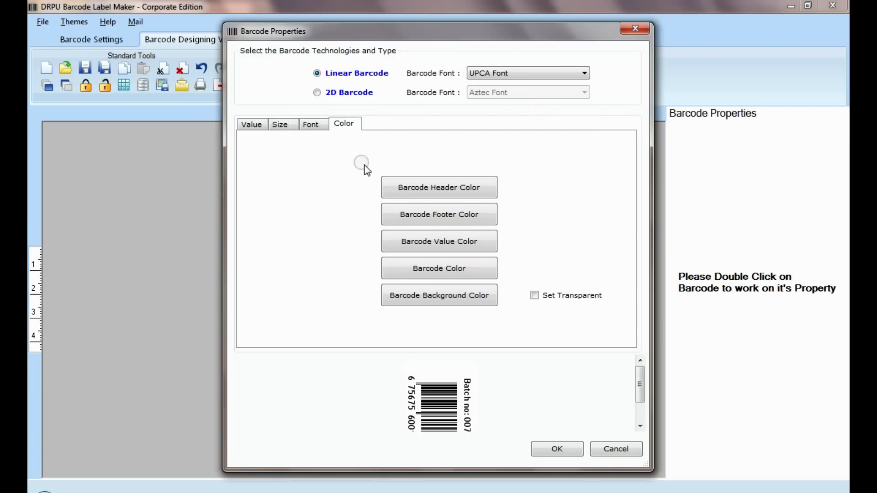
left_click(442, 192)
left_click(323, 290)
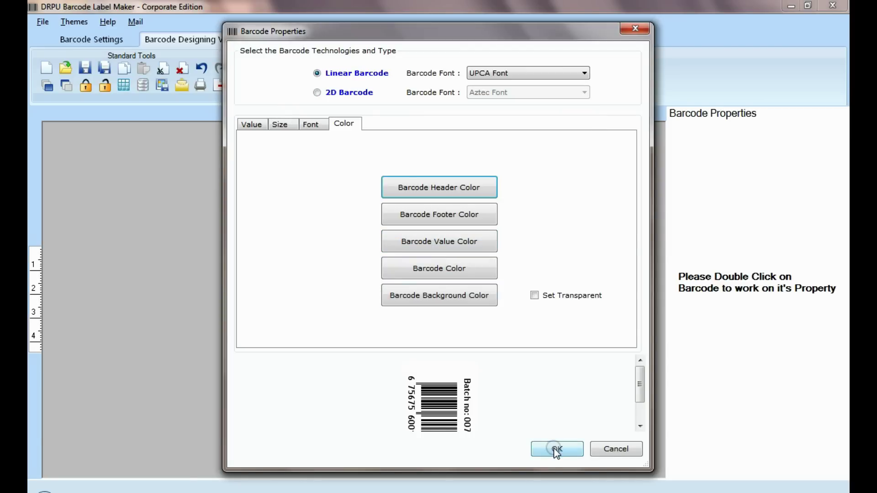
left_click(555, 449)
- Move the placeholder text to the card's right and change it to 'SP' in Bold 14
left_click_drag(362, 297, 459, 295)
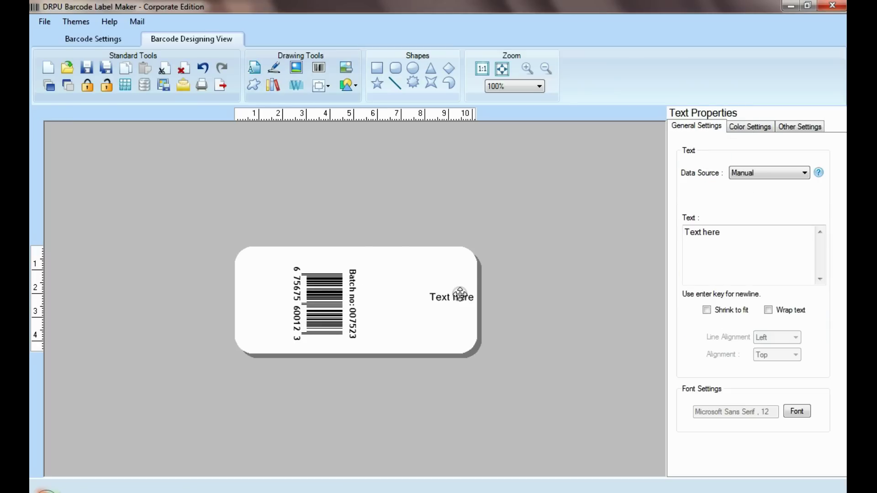
double_click(452, 295)
type("SP")
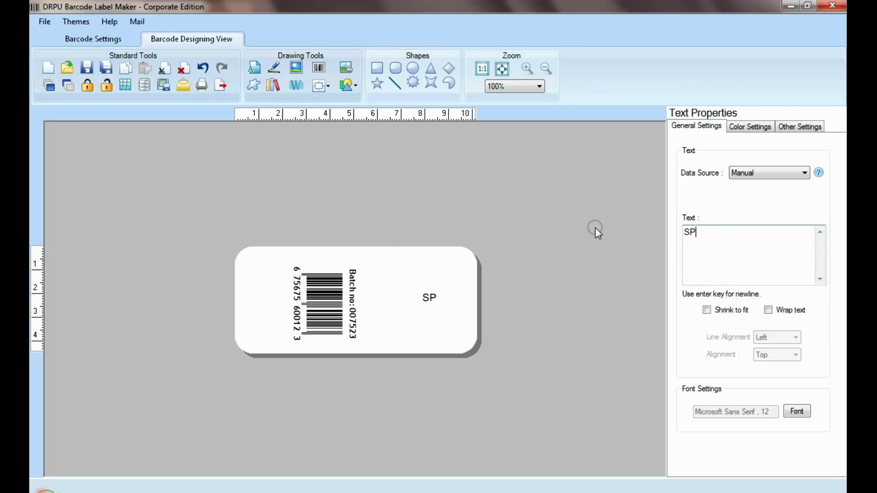
left_click(797, 411)
left_click(436, 168)
left_click(489, 149)
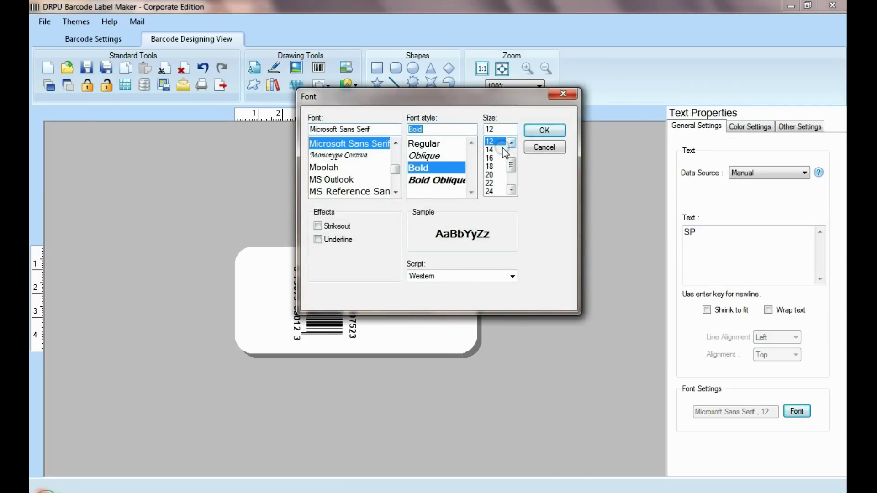
key("Return")
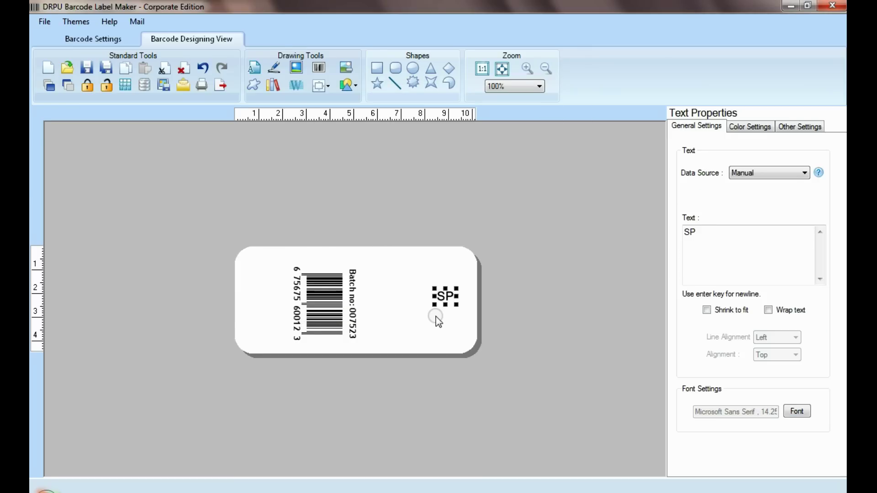
left_click(435, 317)
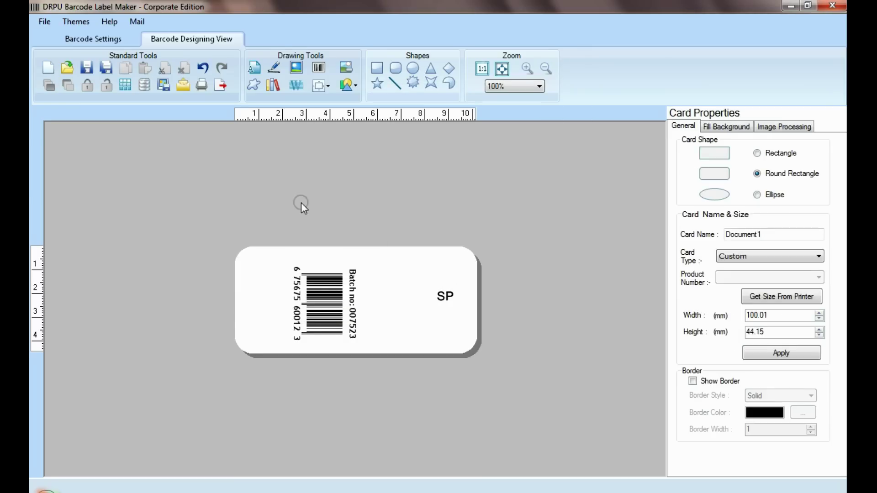
- Begin inserting a cropped picture on the label, then cancel it
left_click(296, 60)
left_click(458, 100)
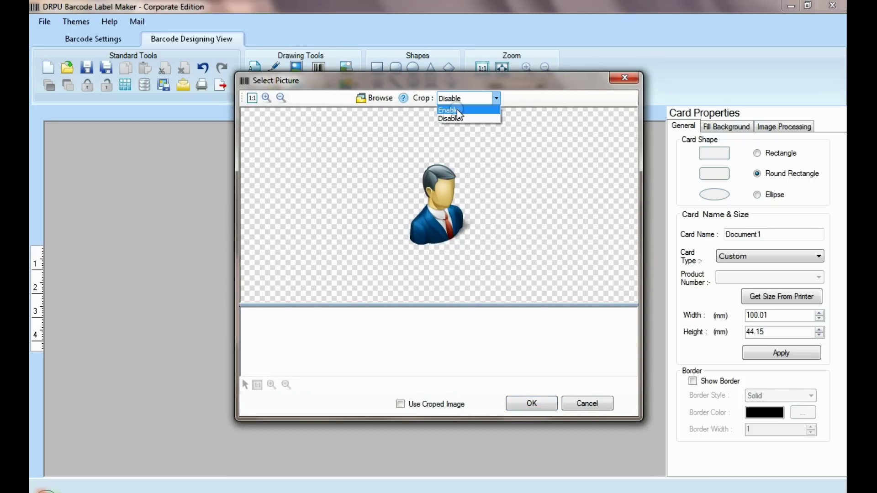
left_click(456, 109)
left_click_drag(397, 157, 472, 247)
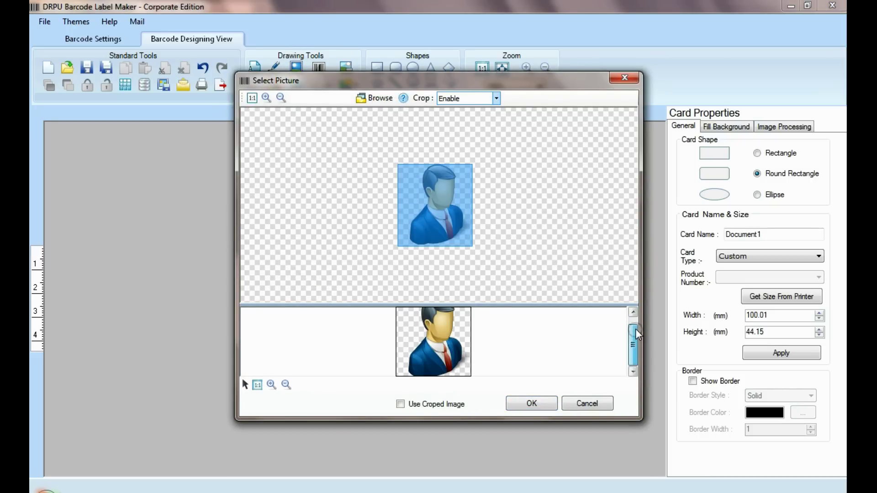
left_click(588, 403)
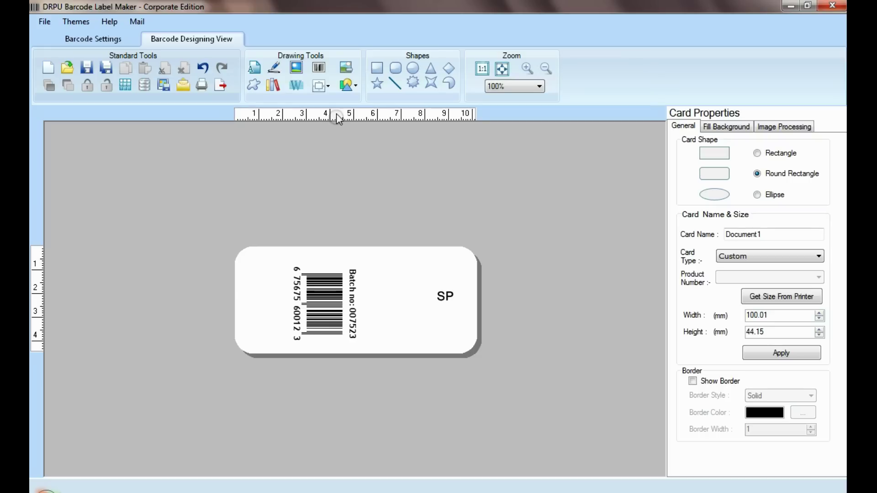
- Add a second barcode as a 2D barcode using the Databar UPCE font
left_click(319, 68)
left_click(370, 298)
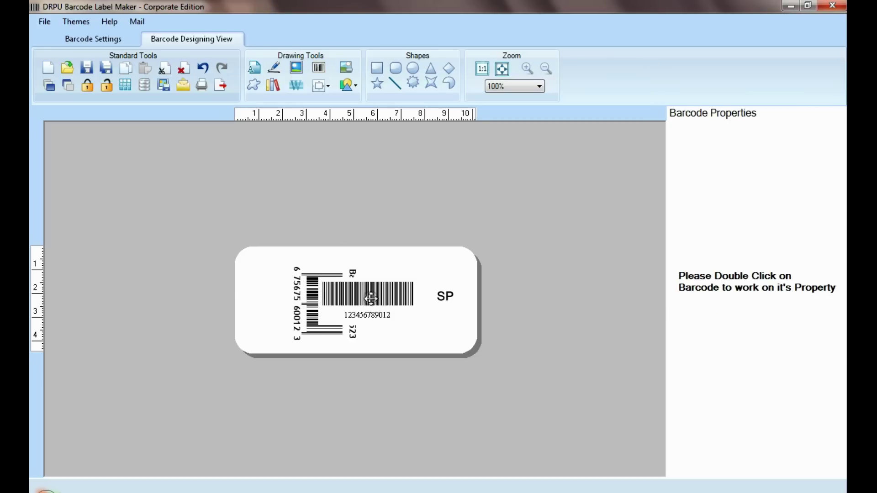
double_click(325, 296)
left_click(317, 91)
left_click(581, 92)
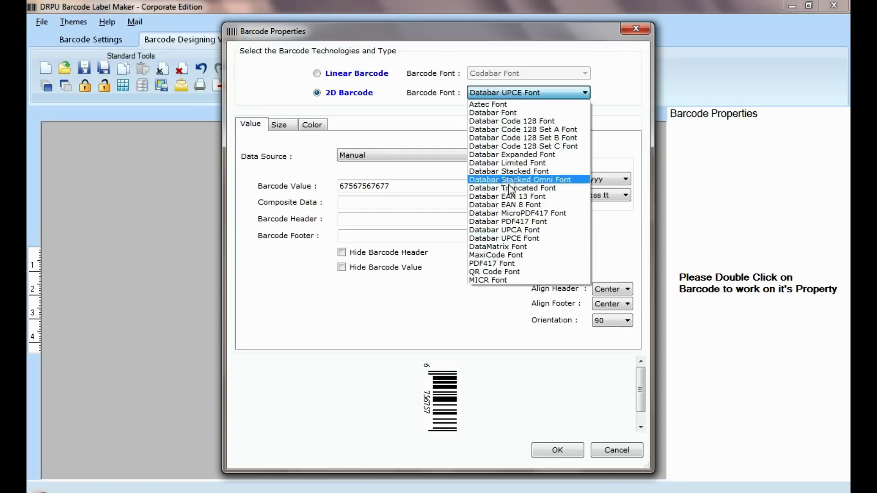
left_click(510, 237)
left_click(402, 185)
left_click(550, 446)
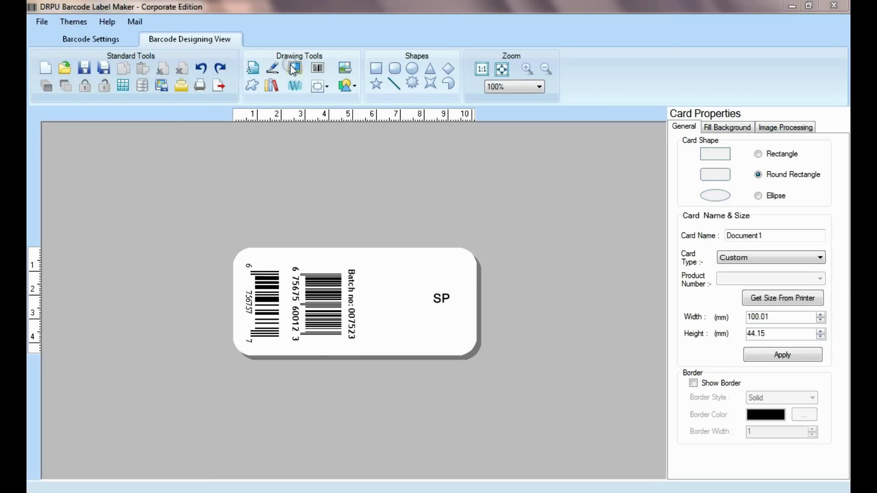
- Browse the custom shapes and show the Accountant category
left_click(343, 70)
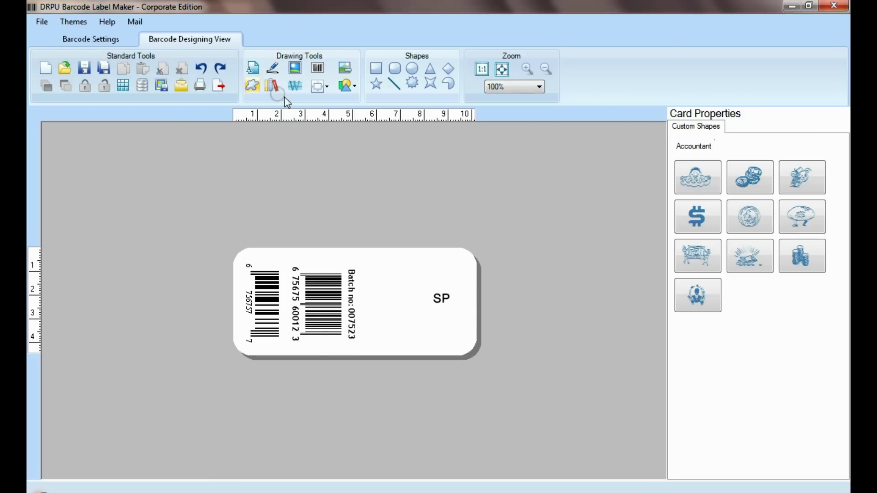
left_click(697, 150)
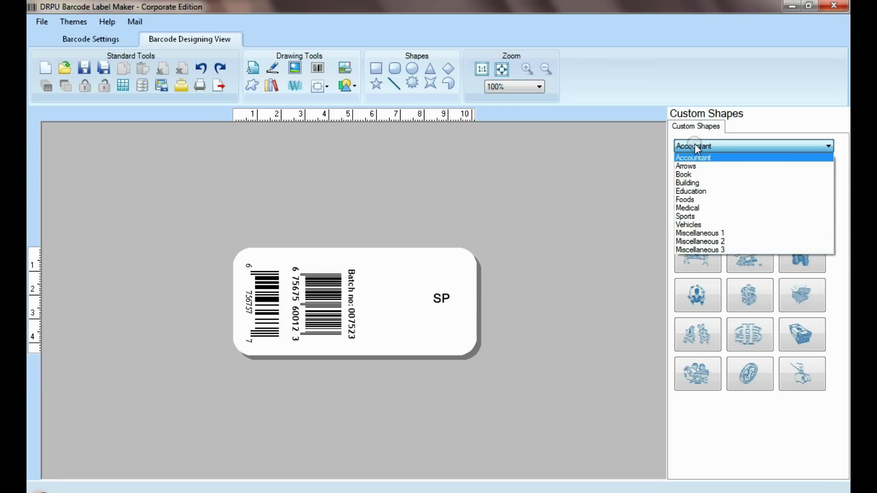
left_click(694, 156)
- Browse the clip-art image library and close it without adding anything
left_click(271, 85)
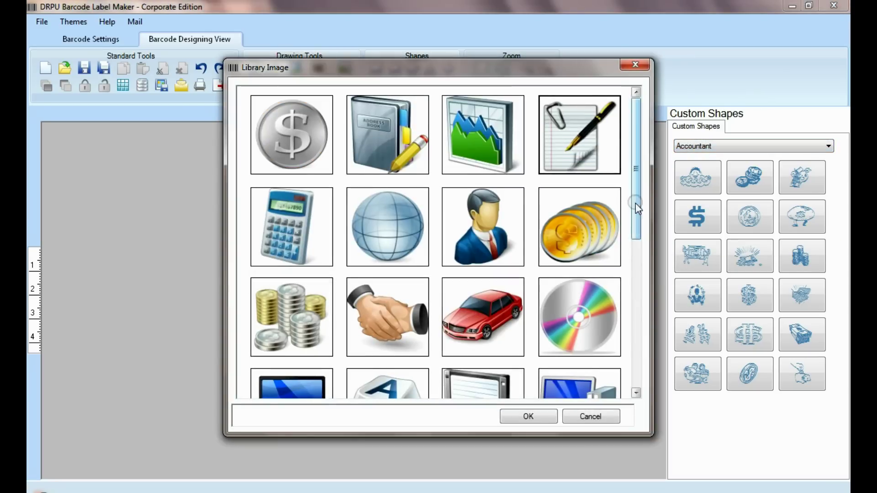
scroll(635, 203, "down", 5)
scroll(630, 237, "up", 5)
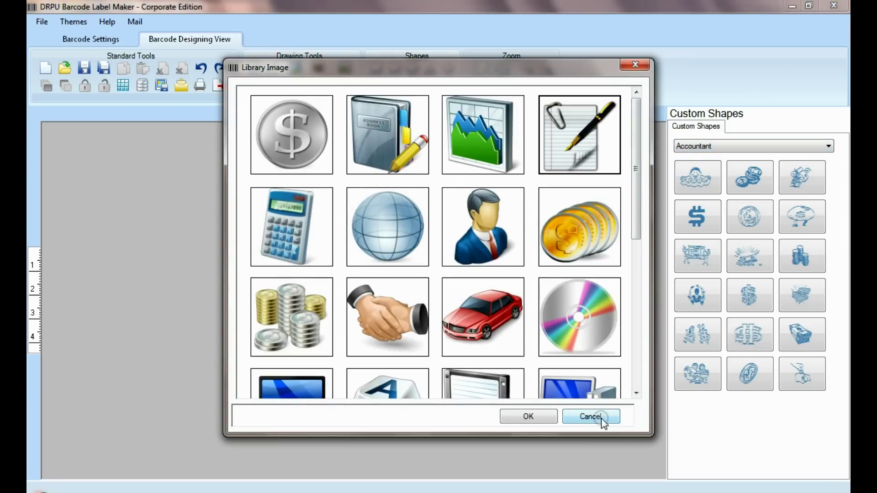
left_click(600, 417)
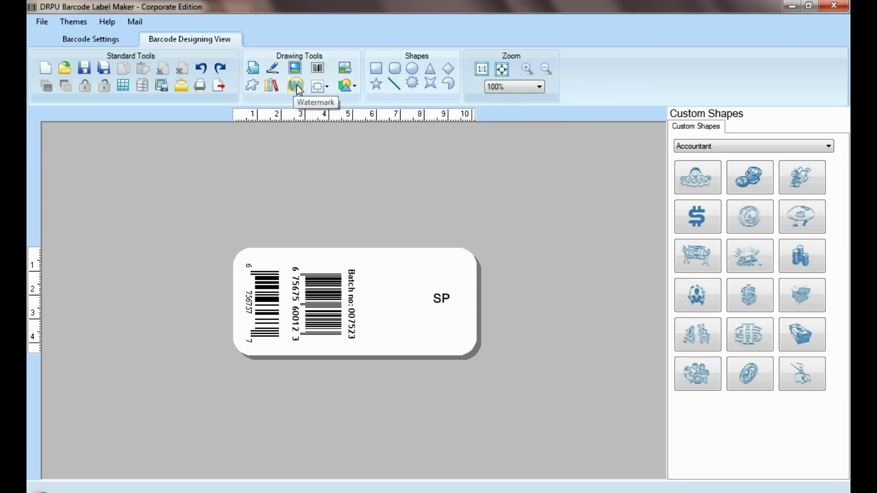
- Check the watermark and picture-shape options without changing them
left_click(320, 86)
left_click(347, 86)
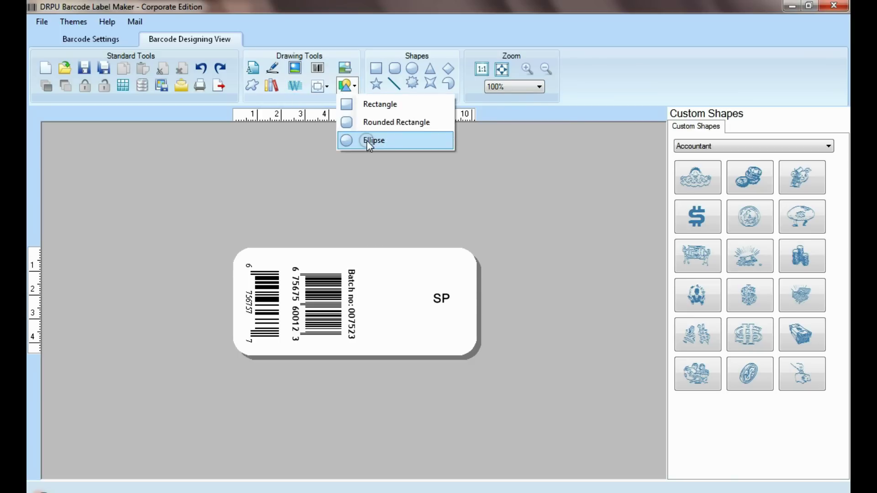
left_click(347, 86)
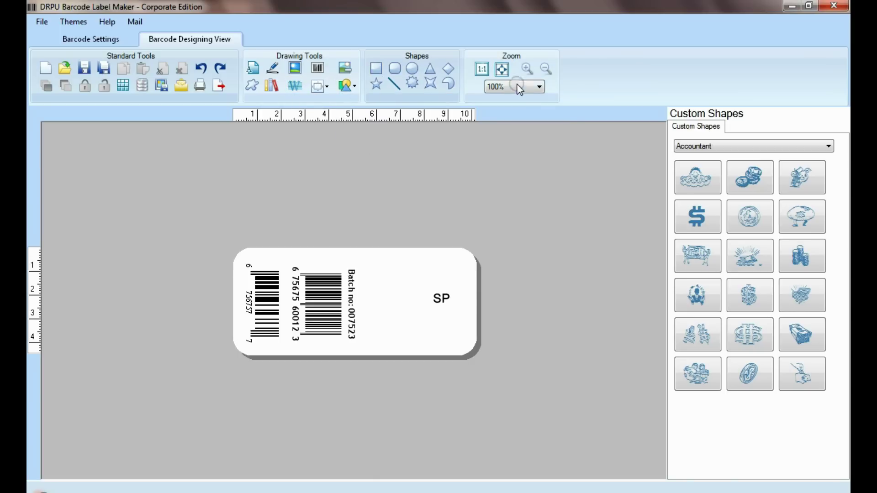
- Generate a batch series from ABC1ZZ to ABC12ZZ, then close the manager
left_click(141, 87)
type("Barcode")
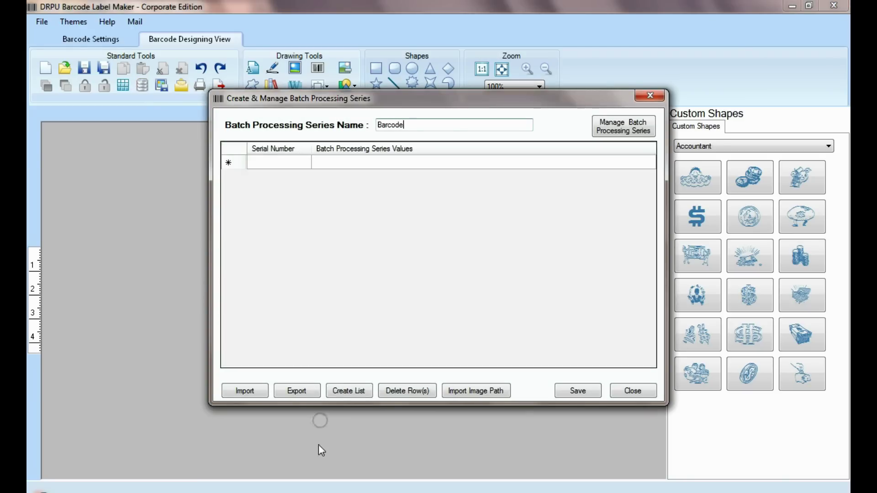
left_click(348, 390)
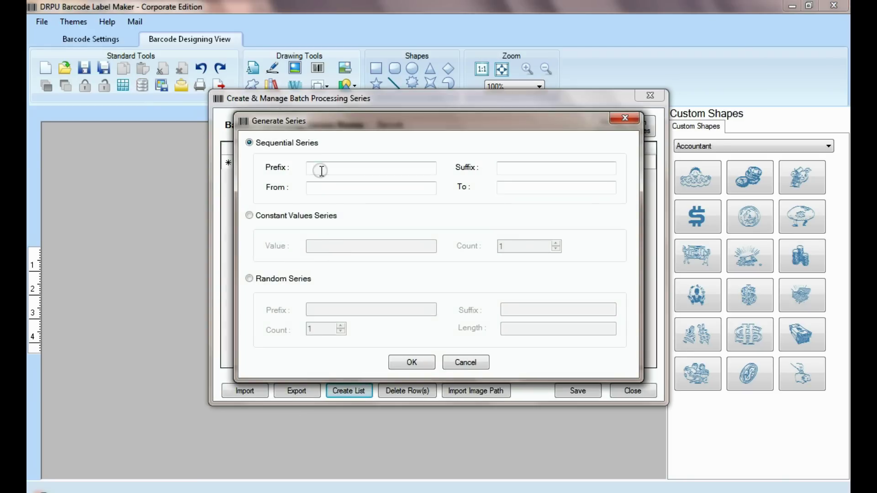
left_click(319, 169)
type("ABC")
left_click(518, 170)
type("ZZ")
left_click(354, 185)
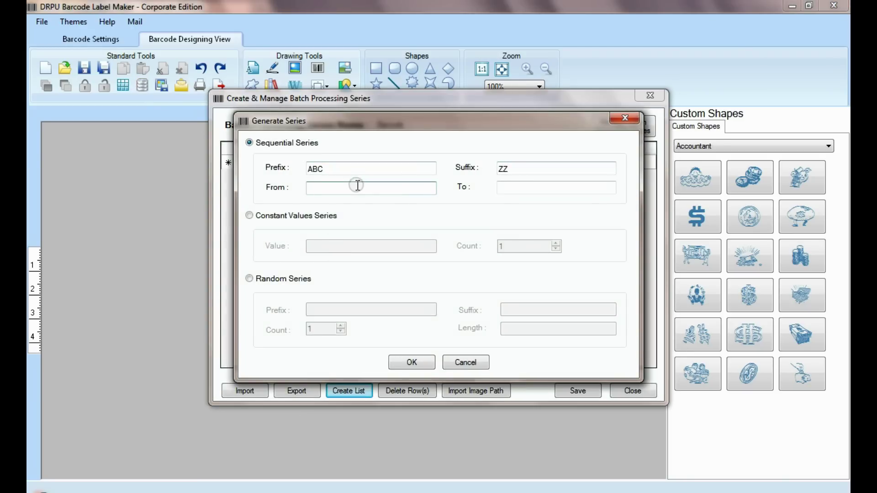
type("1")
left_click(513, 186)
type("12")
left_click(413, 363)
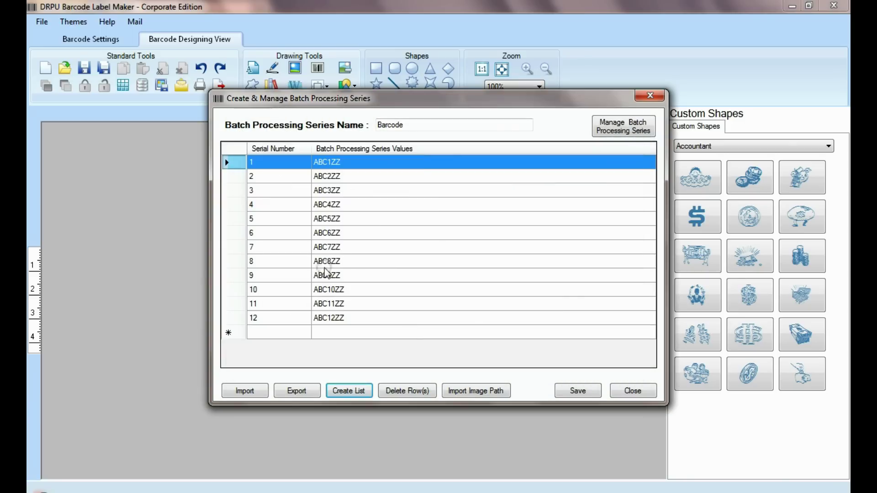
left_click(622, 393)
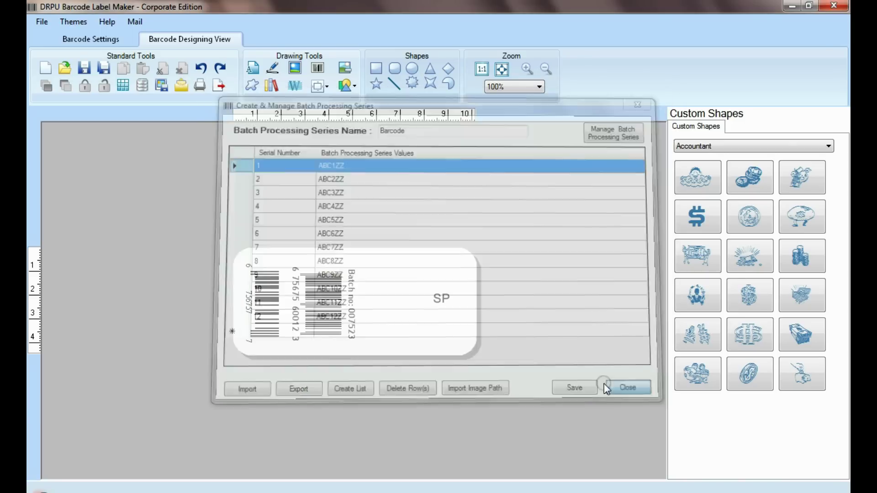
- Import the batch series values from an Excel worksheet
left_click(143, 86)
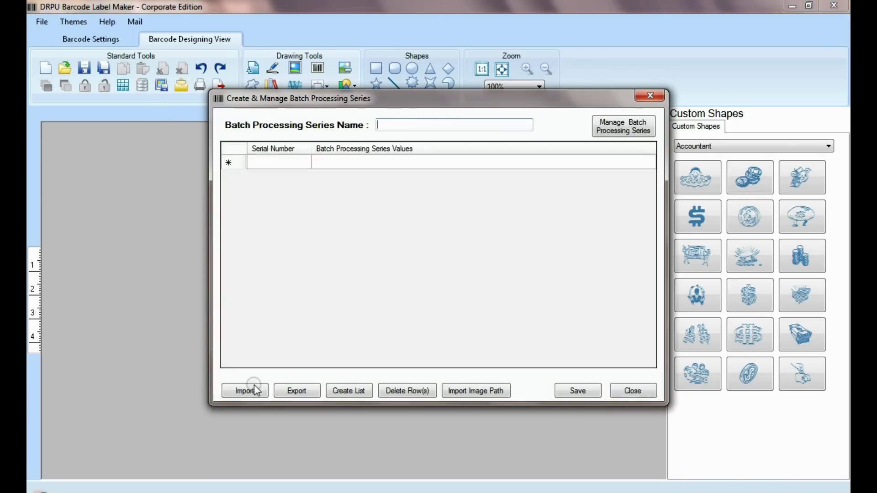
left_click(248, 390)
left_click(356, 197)
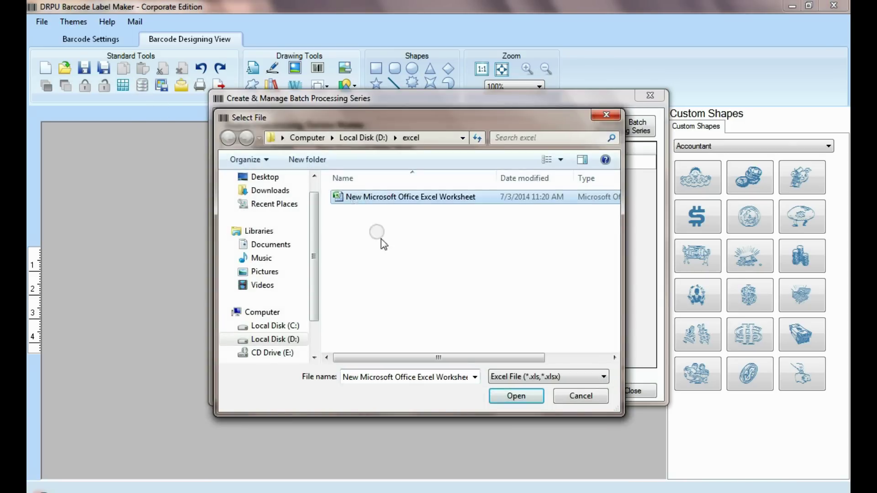
left_click(504, 376)
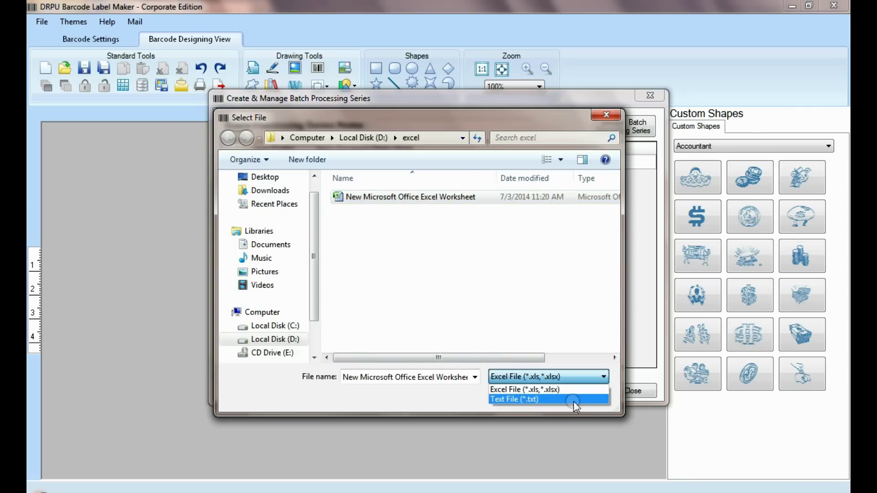
left_click(542, 389)
left_click(525, 396)
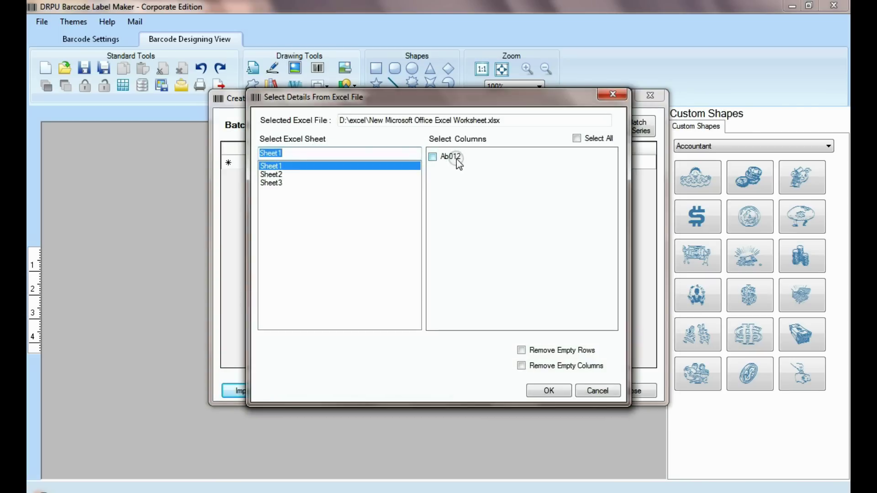
left_click(544, 389)
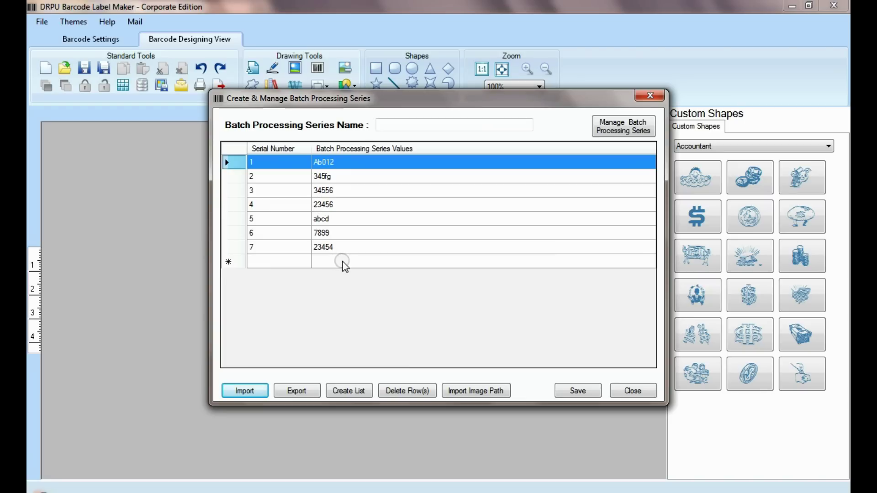
- Export the batch series to an Excel file
left_click(298, 391)
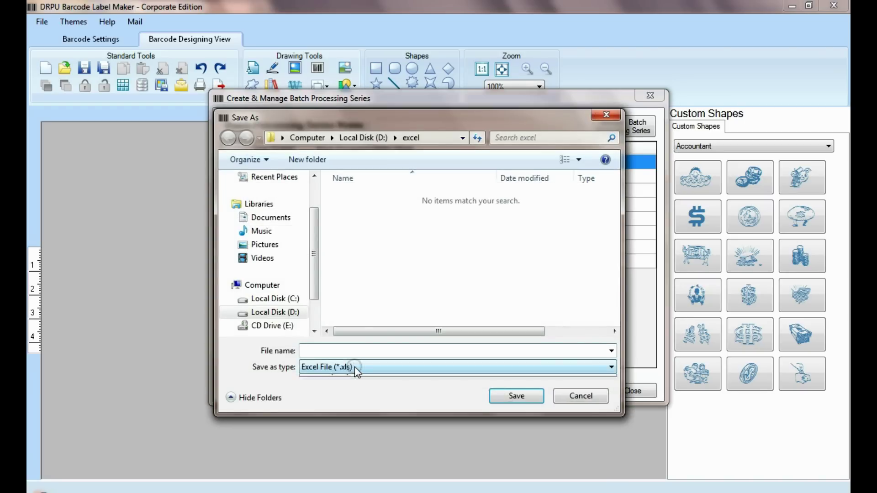
left_click(351, 367)
left_click(372, 367)
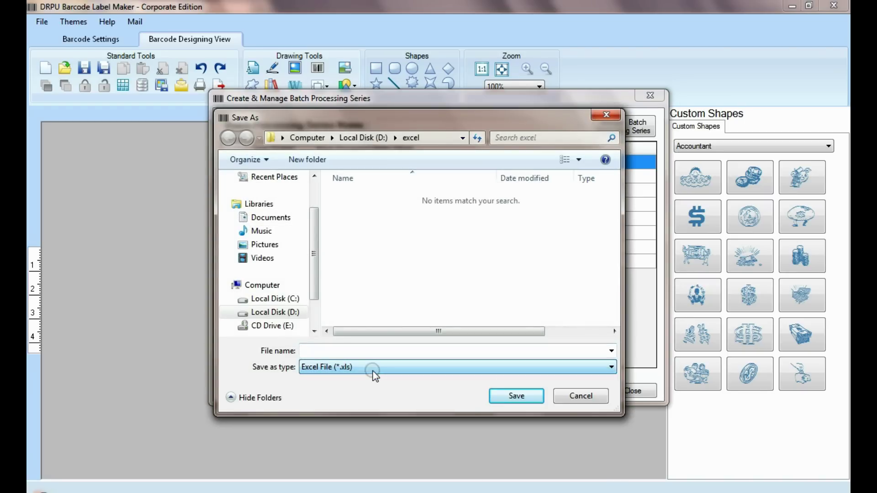
left_click(534, 395)
- Close the batch series manager and open the form for mailing the design
left_click(626, 391)
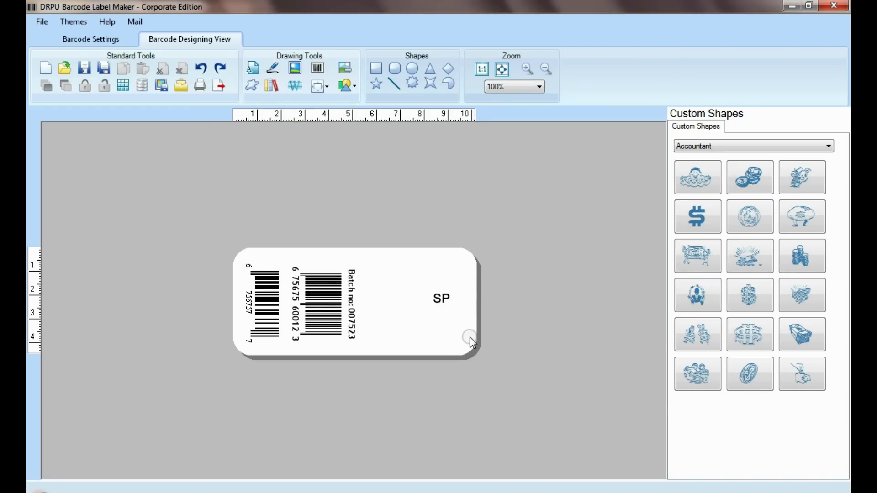
left_click(181, 85)
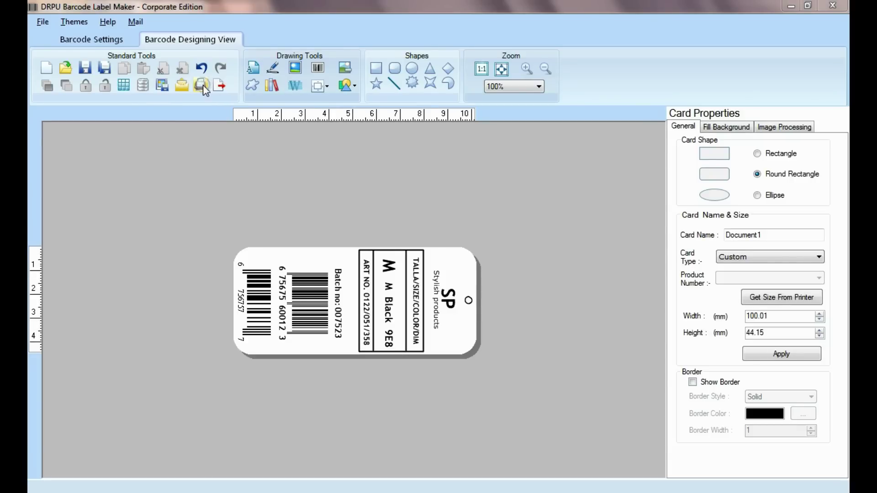
- Print on predefined label stock using Avery A4 product C2359
left_click(201, 87)
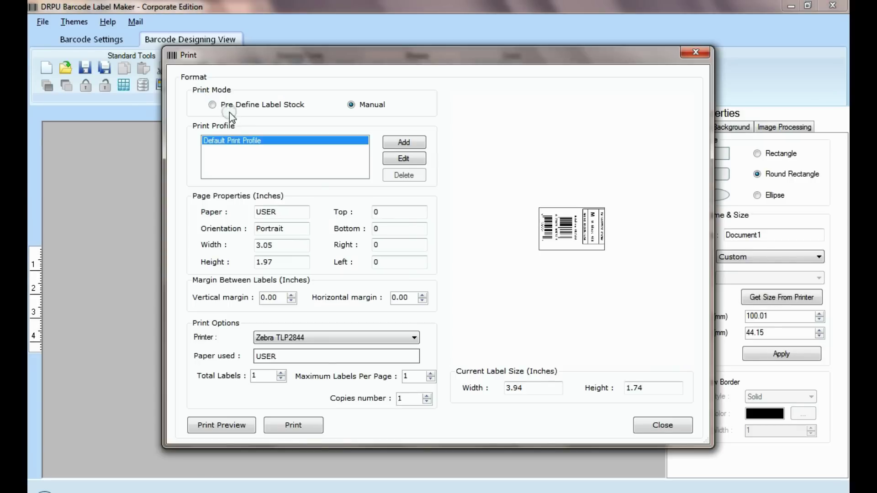
left_click(238, 106)
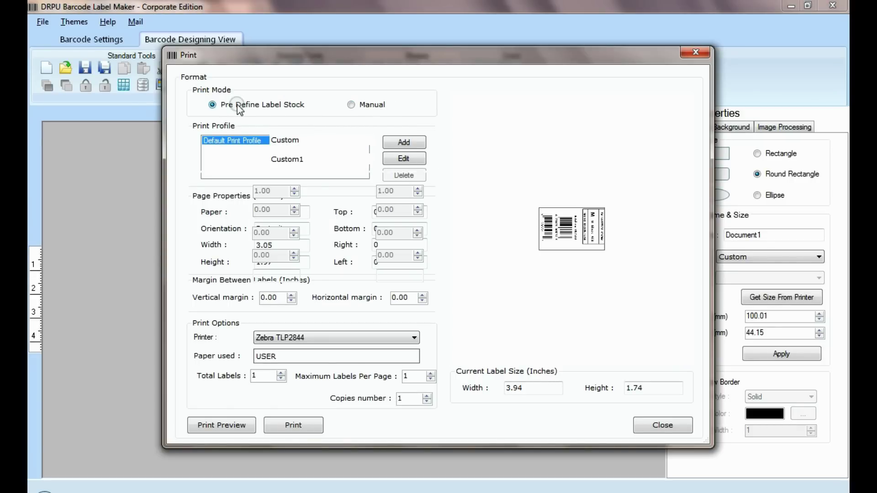
left_click(314, 140)
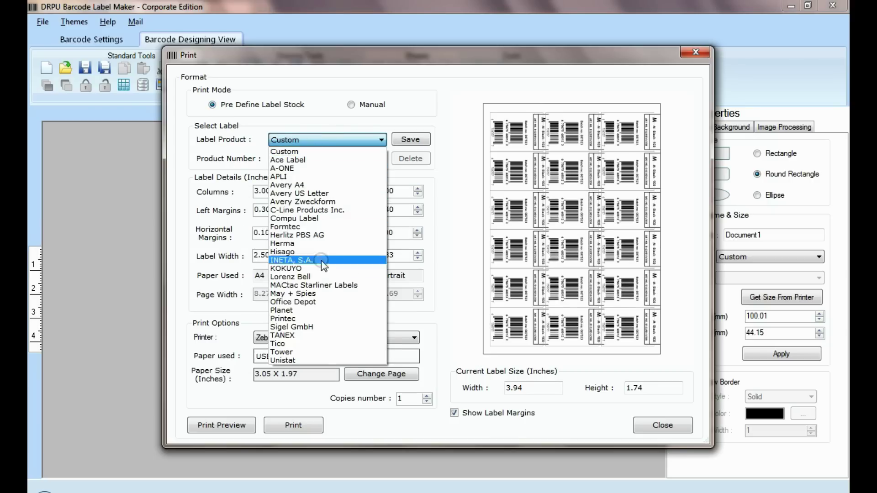
left_click(297, 185)
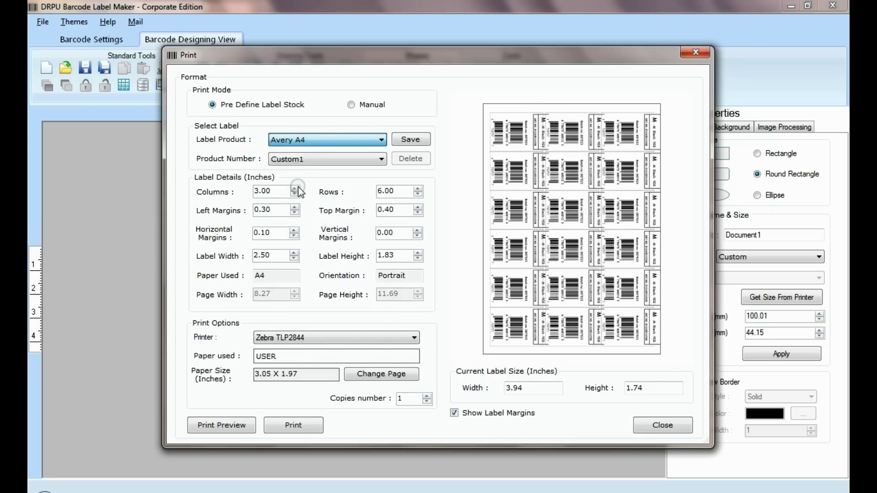
left_click(313, 160)
left_click_drag(380, 184, 382, 228)
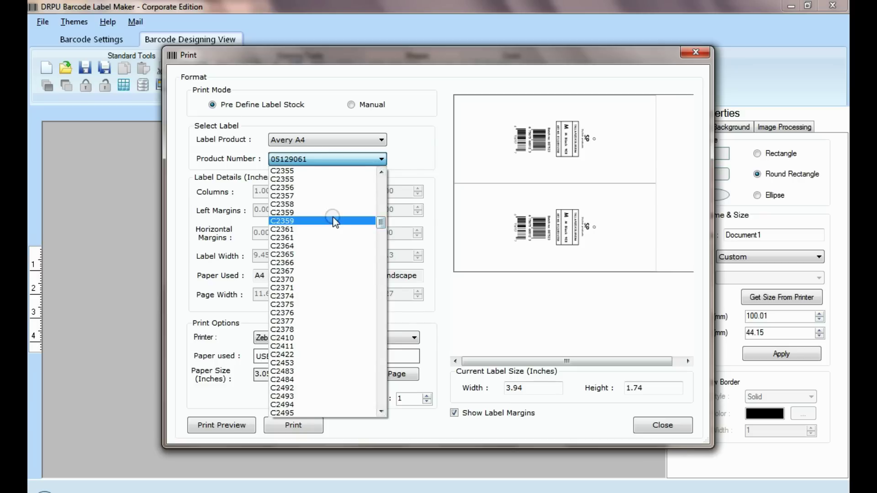
left_click(334, 220)
- Switch the label stock to Formtec product 3100
left_click(313, 142)
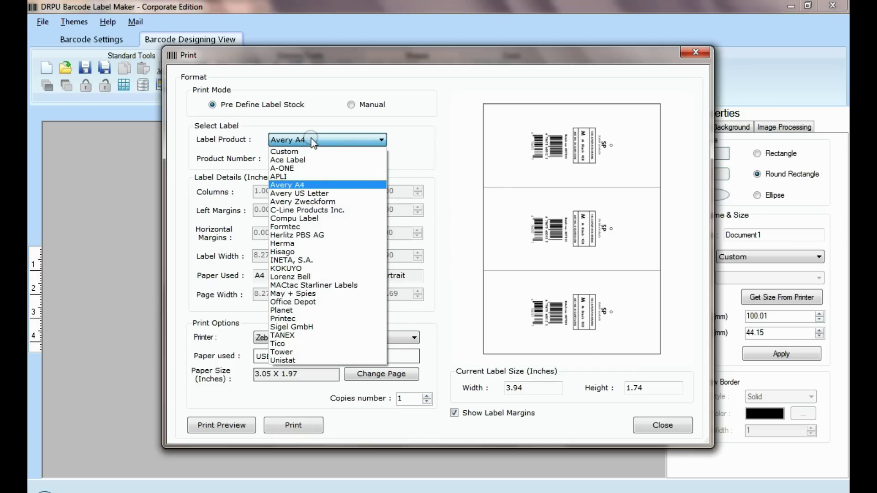
left_click(318, 227)
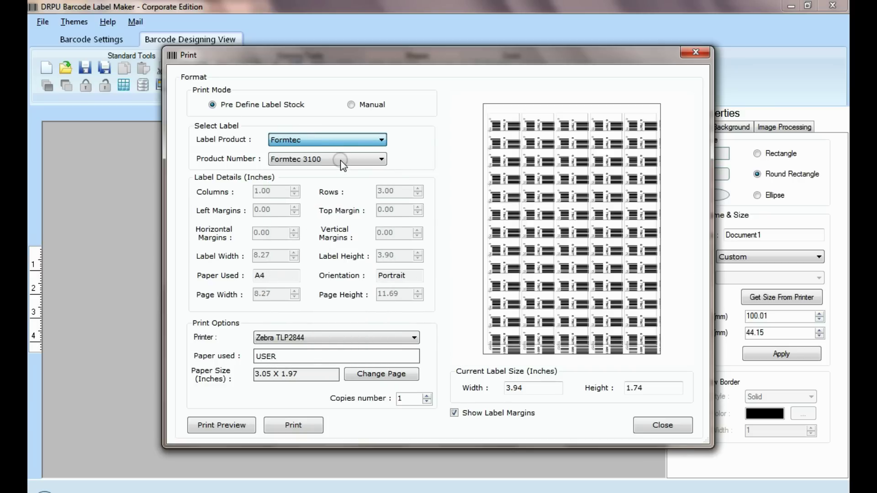
left_click(340, 159)
left_click_drag(382, 192, 382, 199)
left_click(342, 144)
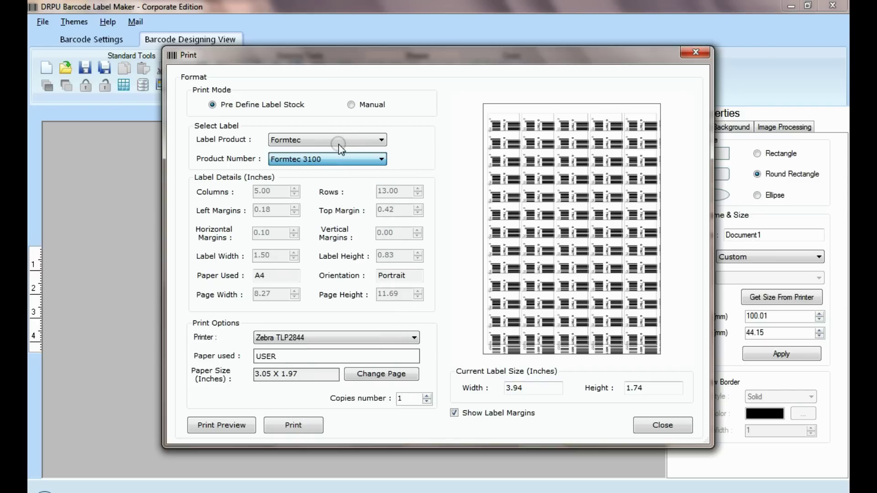
- Switch the label stock to Hisago product BM102
left_click(338, 144)
left_click(318, 250)
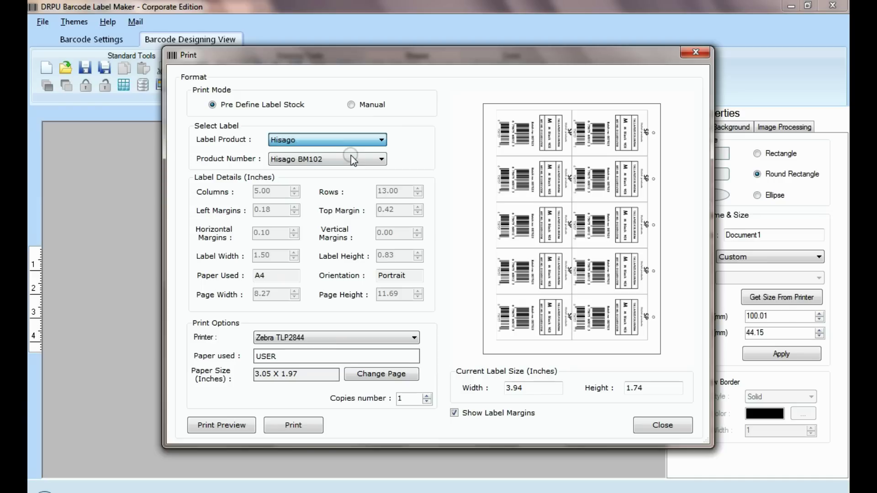
left_click(351, 156)
left_click_drag(375, 211, 352, 163)
left_click(350, 144)
- Use manual layout printing to the HP LaserJet CP 1025 with 12 total labels
left_click(352, 105)
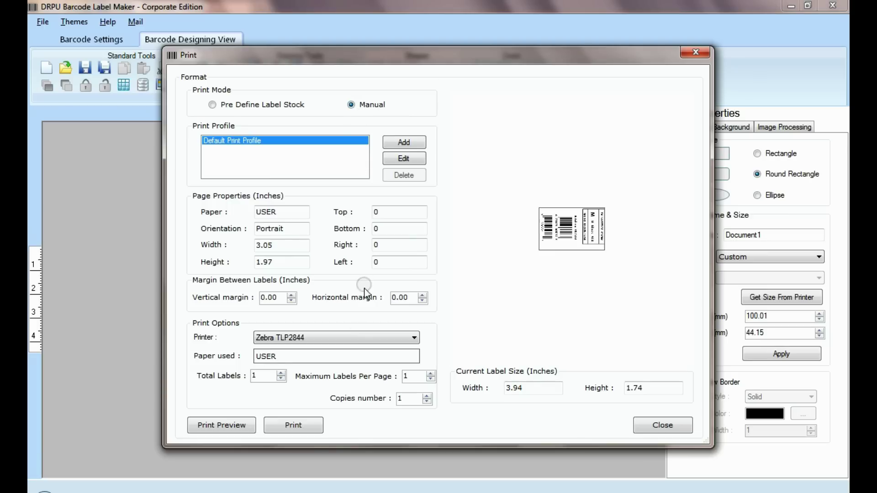
left_click(351, 338)
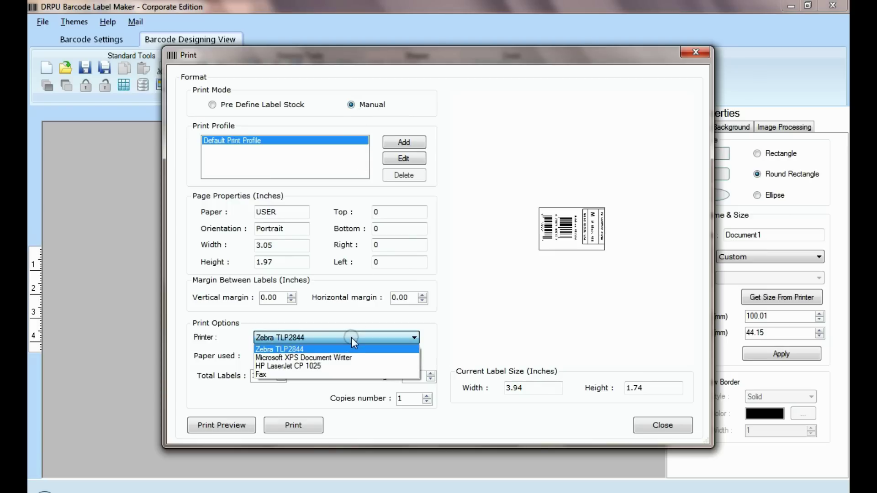
left_click(334, 367)
left_click(240, 376)
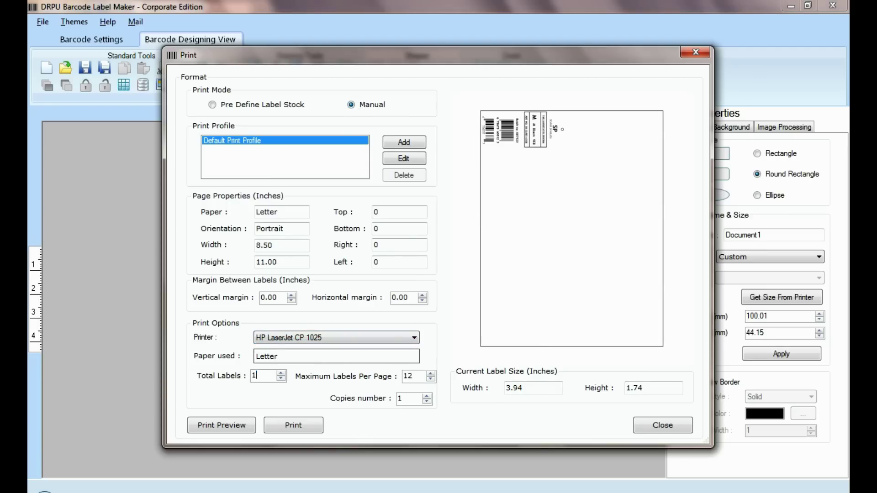
- Set the vertical label margin to 0.10 and the horizontal margin to 0.30
left_click(291, 295)
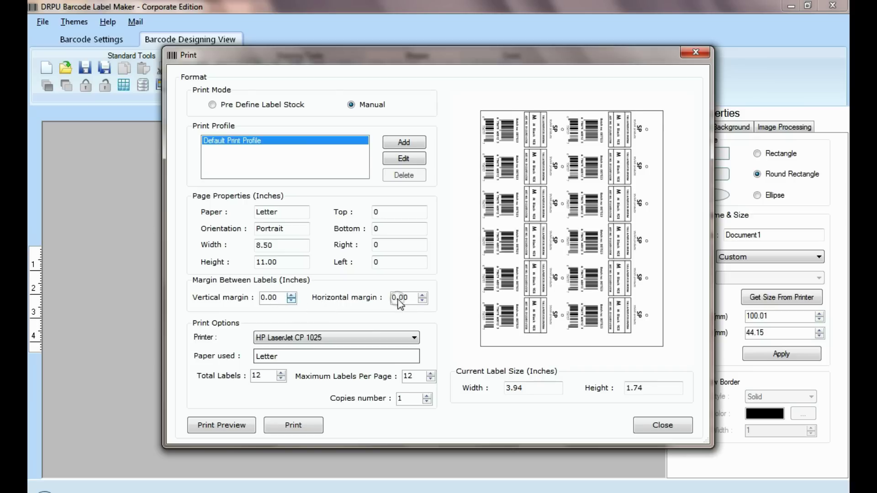
left_click(422, 295)
left_click(422, 295)
left_click(422, 295)
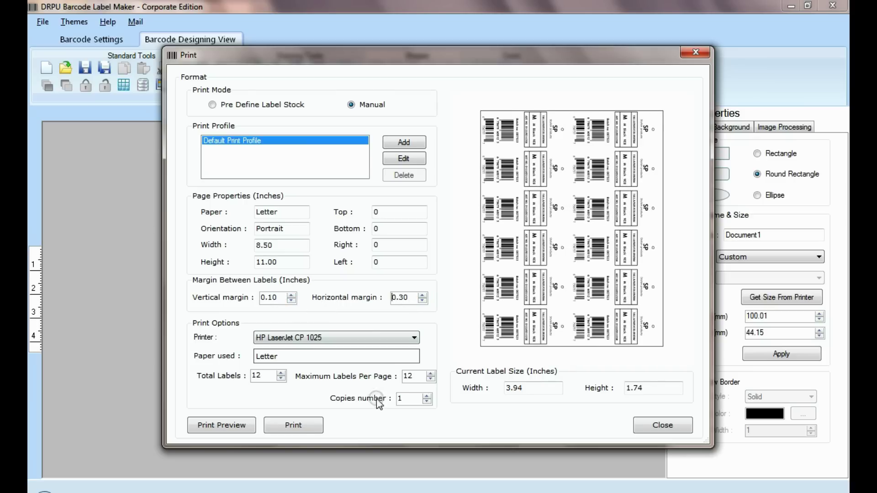